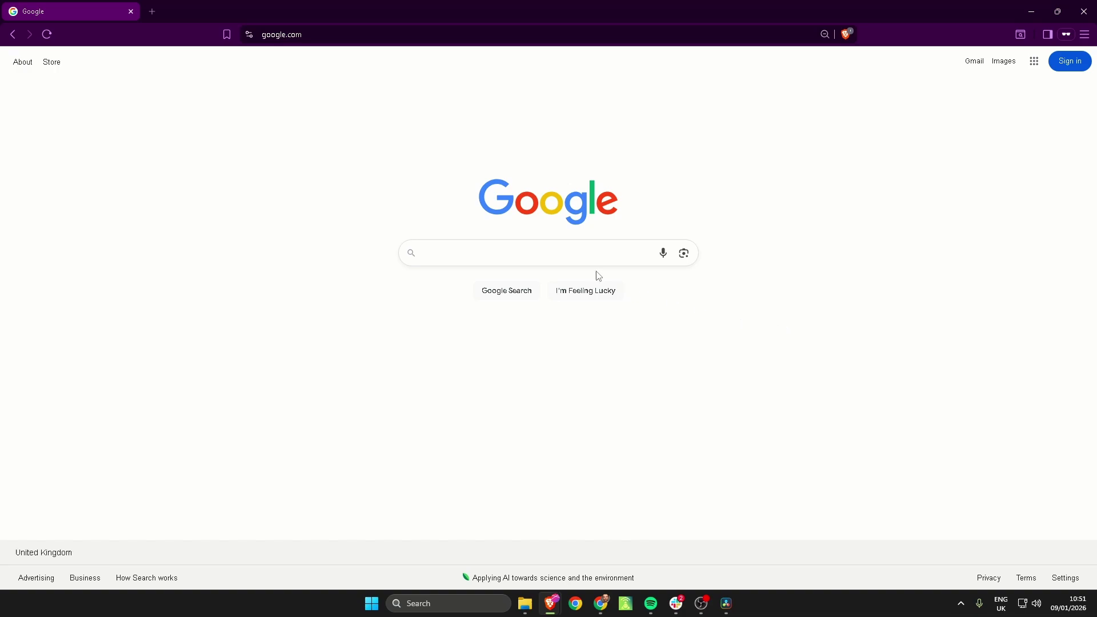
Step: Search Google for "minecraft trial" to list the official free trial page
left_click(564, 253)
type("minecraft trial")
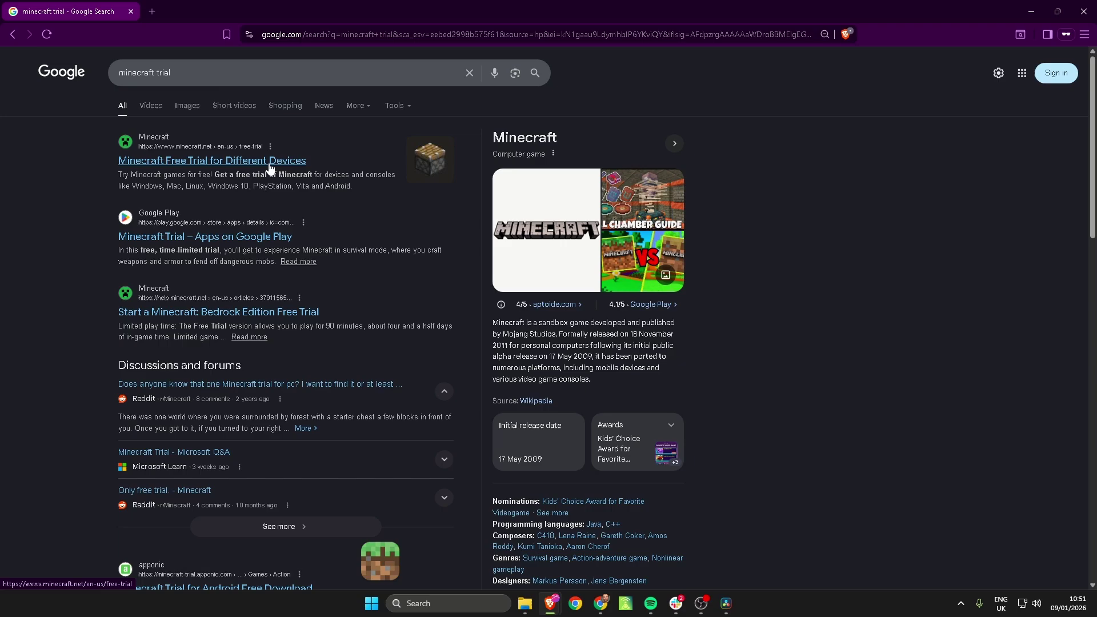
Step: Go to Minecraft's free trial page and find the Java Edition trial downloads
left_click(269, 164)
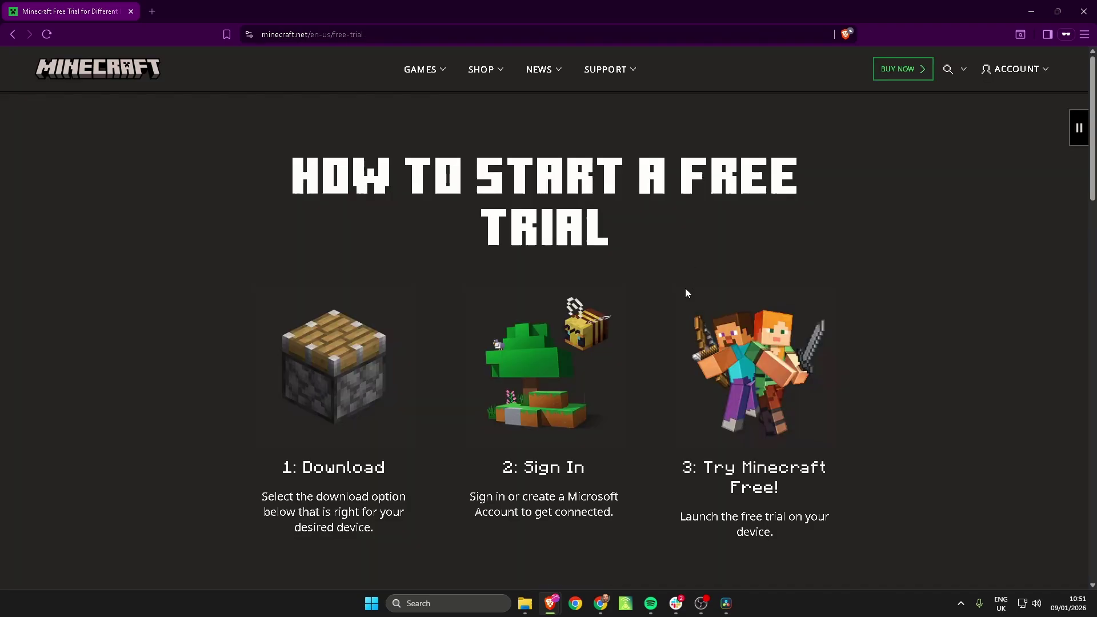
scroll(684, 293, "down", 2)
scroll(668, 285, "down", 2)
scroll(666, 287, "down", 1)
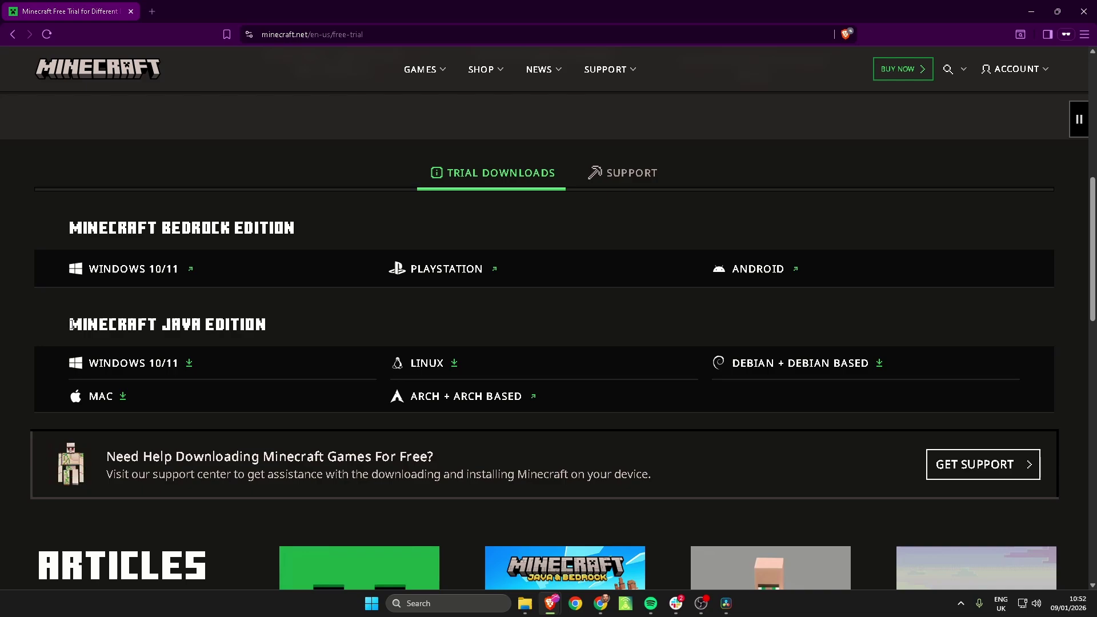
left_click_drag(75, 324, 280, 323)
left_click(280, 326)
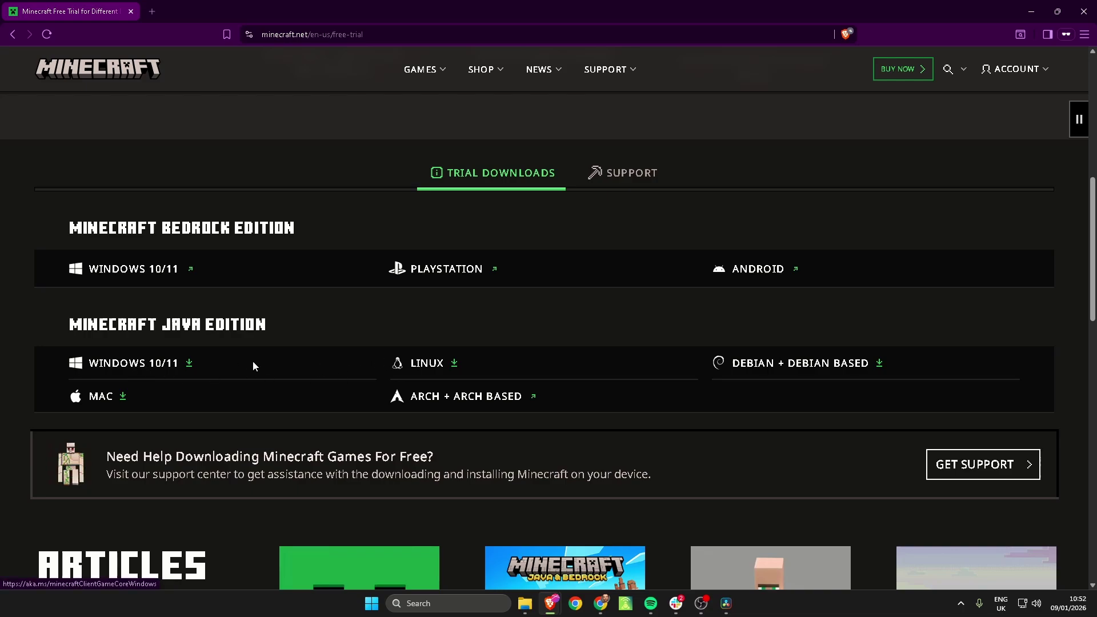
Step: Download the Java Edition Windows trial and open MinecraftInstaller.exe from Brave's downloads
left_click(176, 367)
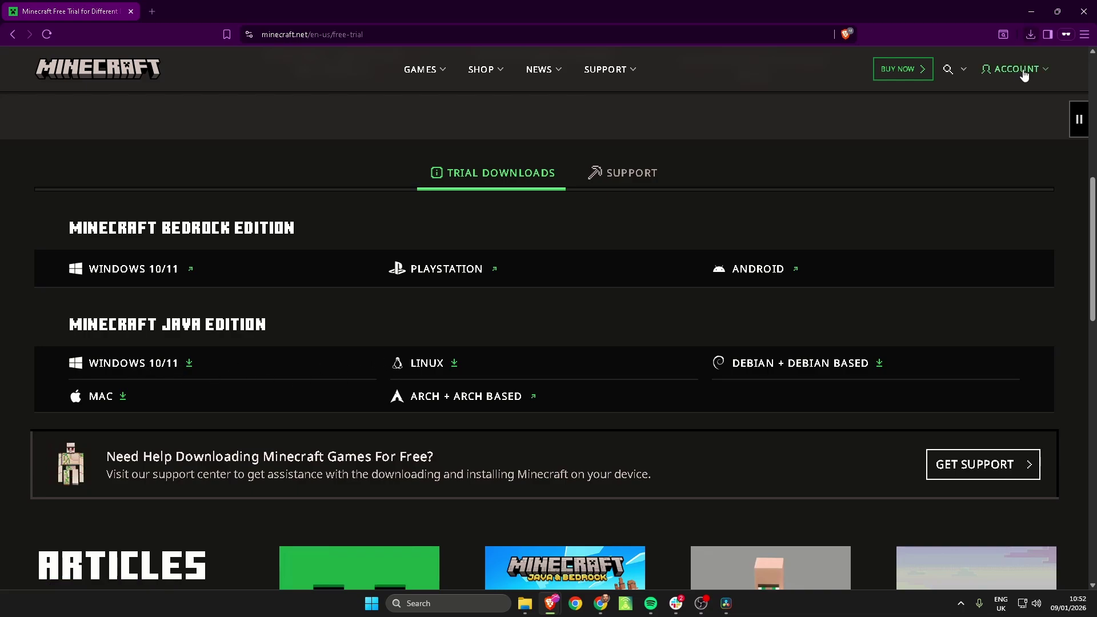
left_click(1031, 36)
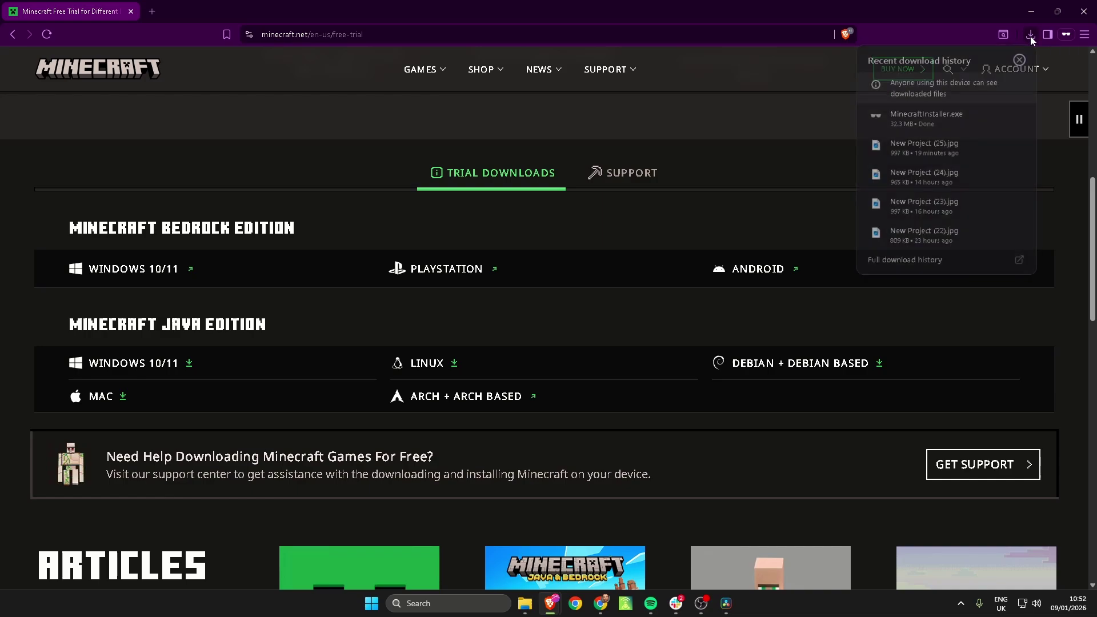
right_click(944, 125)
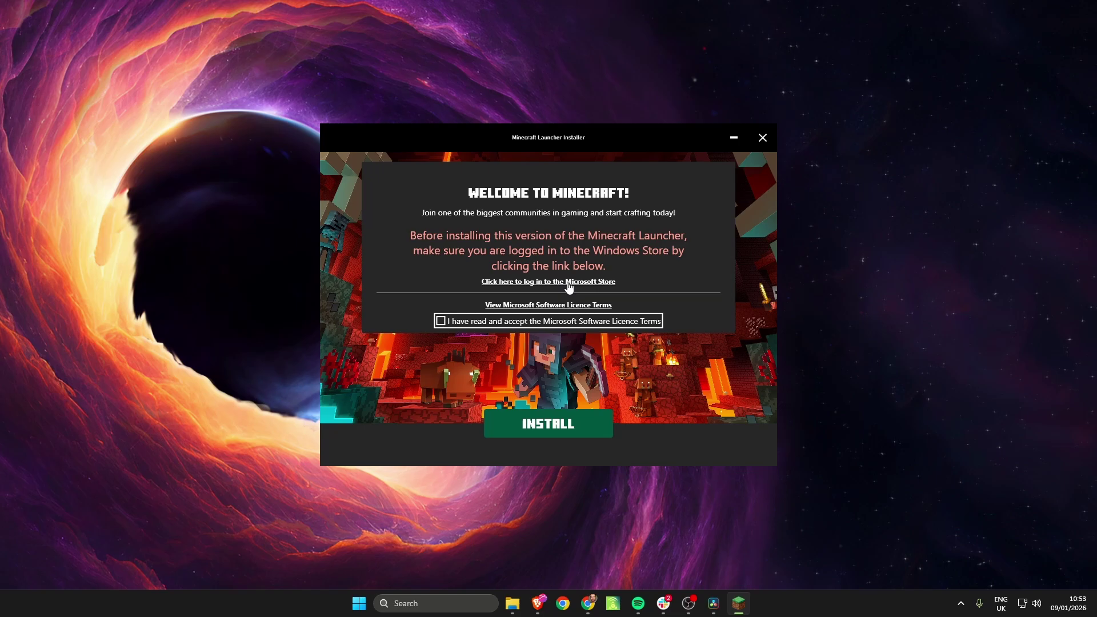
Step: Accept the Microsoft Software Licence Terms and install the Minecraft Launcher
left_click(441, 321)
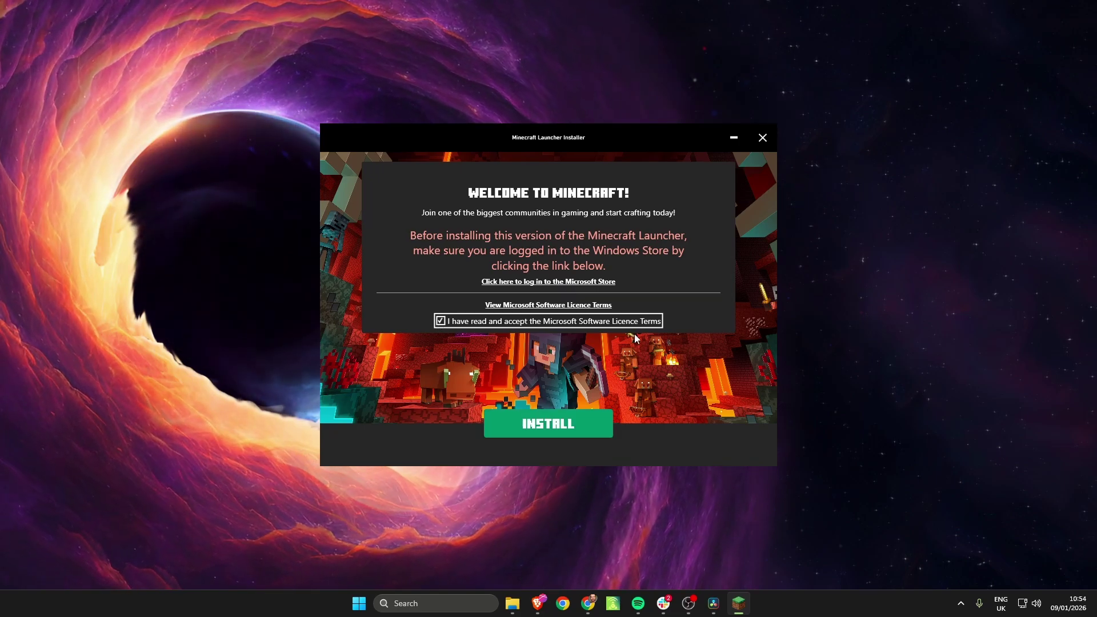
left_click(570, 426)
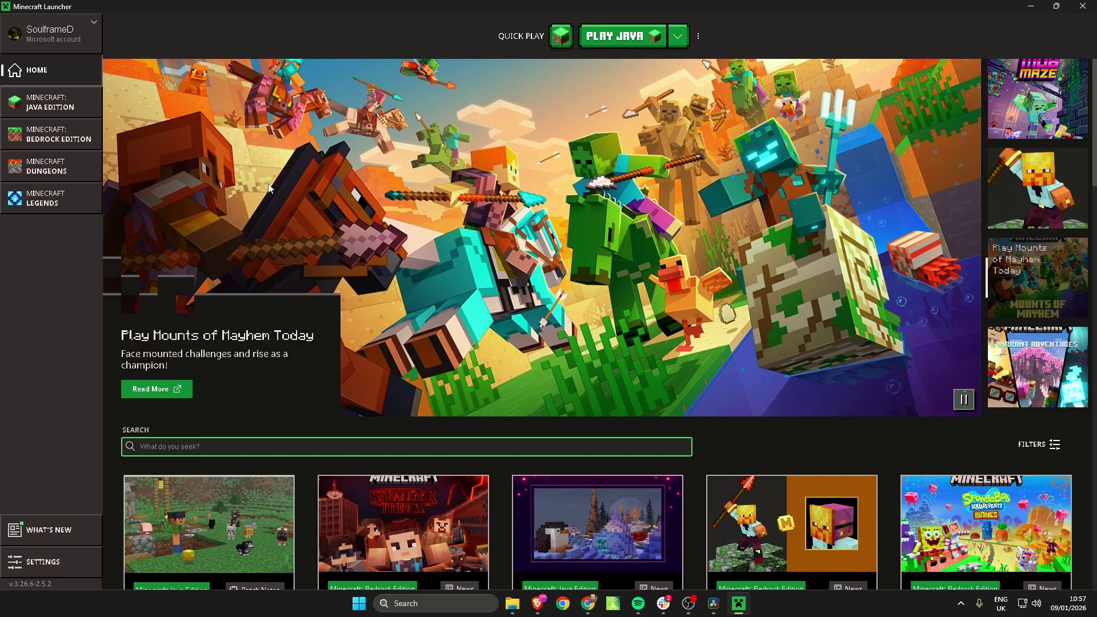
Step: Show the Minecraft: Java Edition page with release 1.21.11 ready to play
left_click(74, 107)
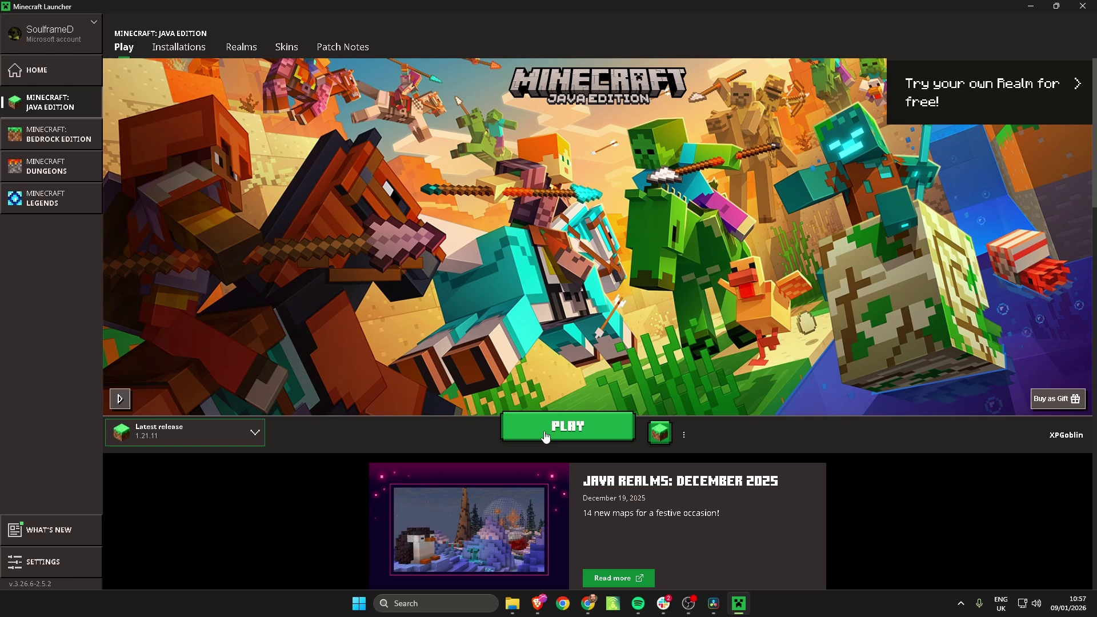